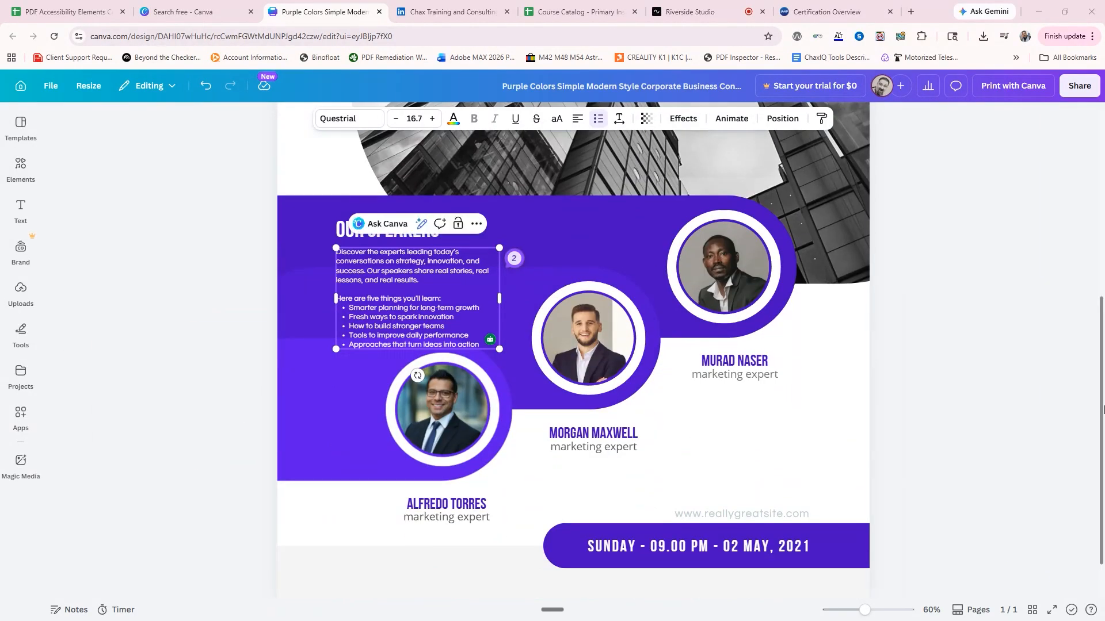
Check the poster's design accessibility and open the list of color contrast issues.
left_click(997, 372)
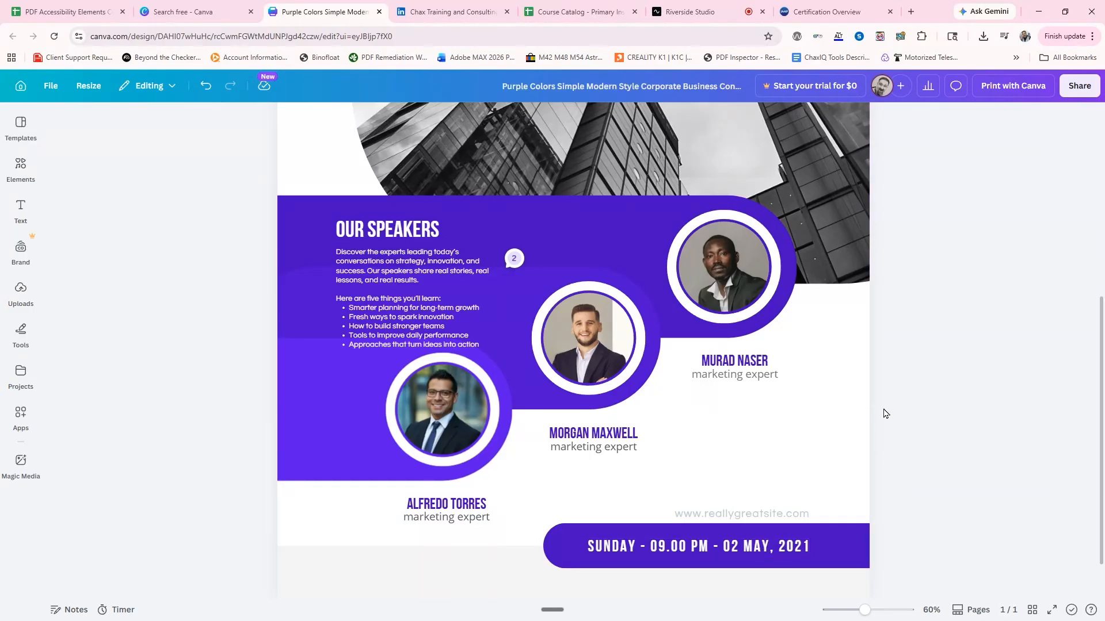
scroll(884, 414, "up", 6)
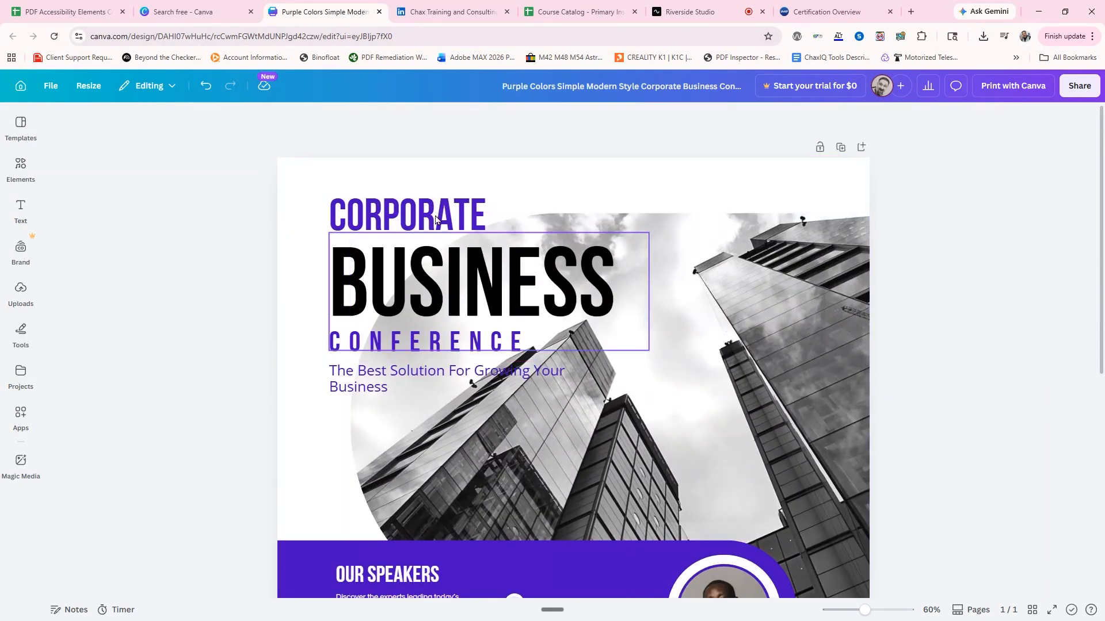
left_click(150, 87)
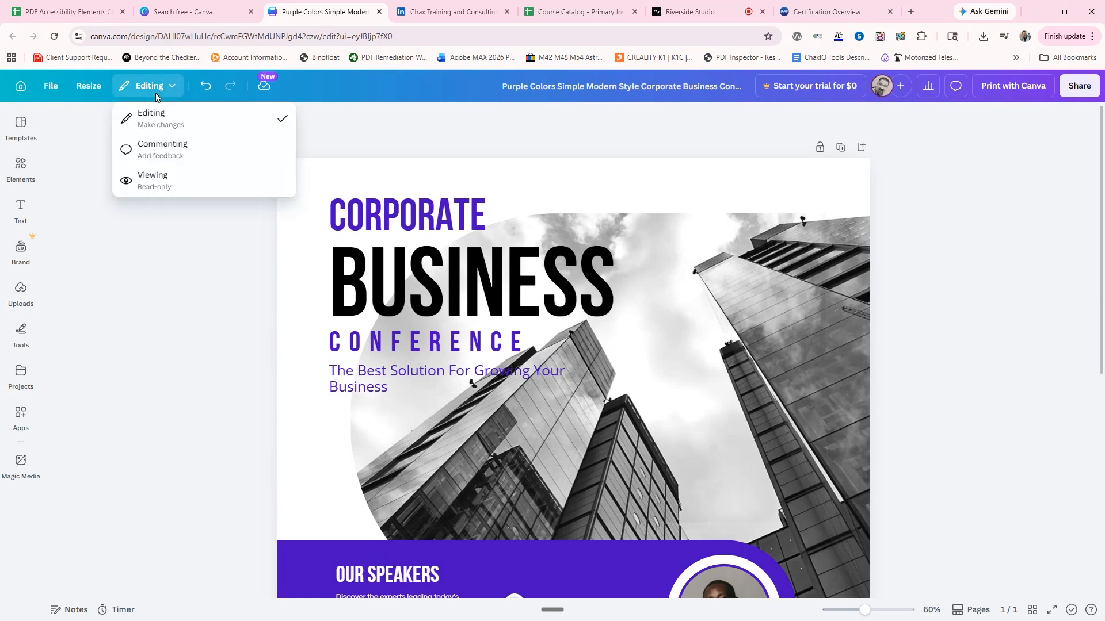
left_click(53, 90)
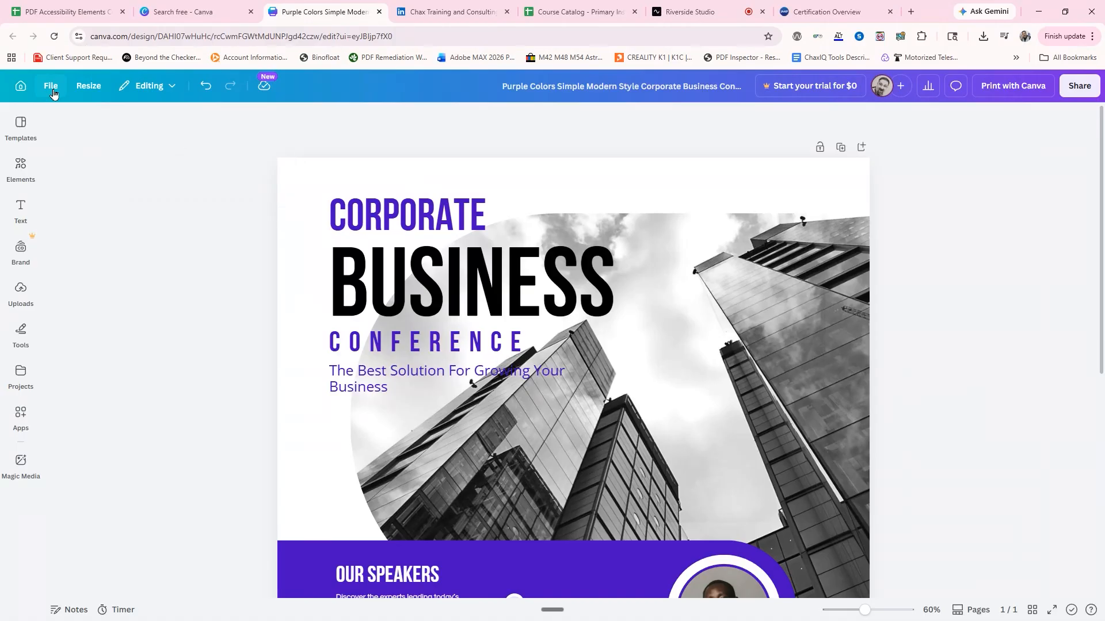
left_click(53, 91)
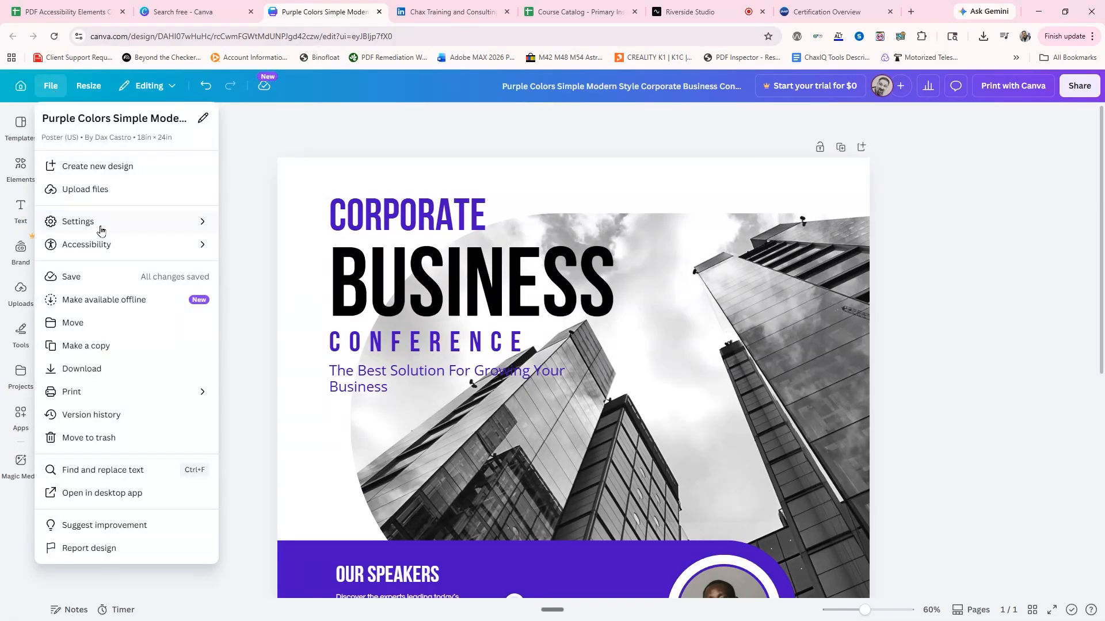
mouse_move(101, 249)
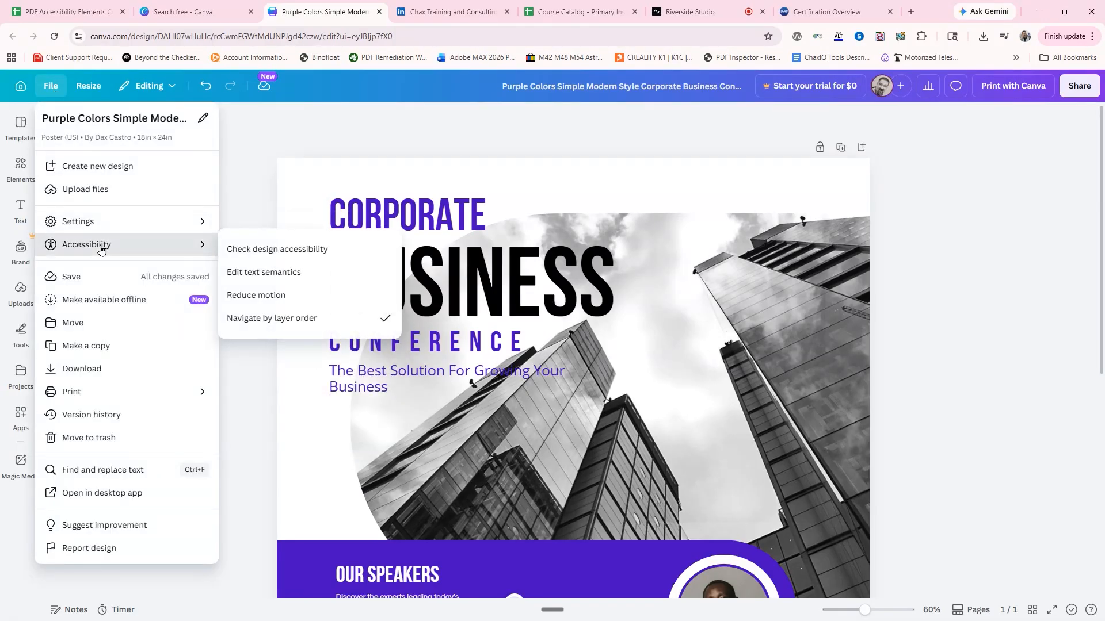
left_click(283, 255)
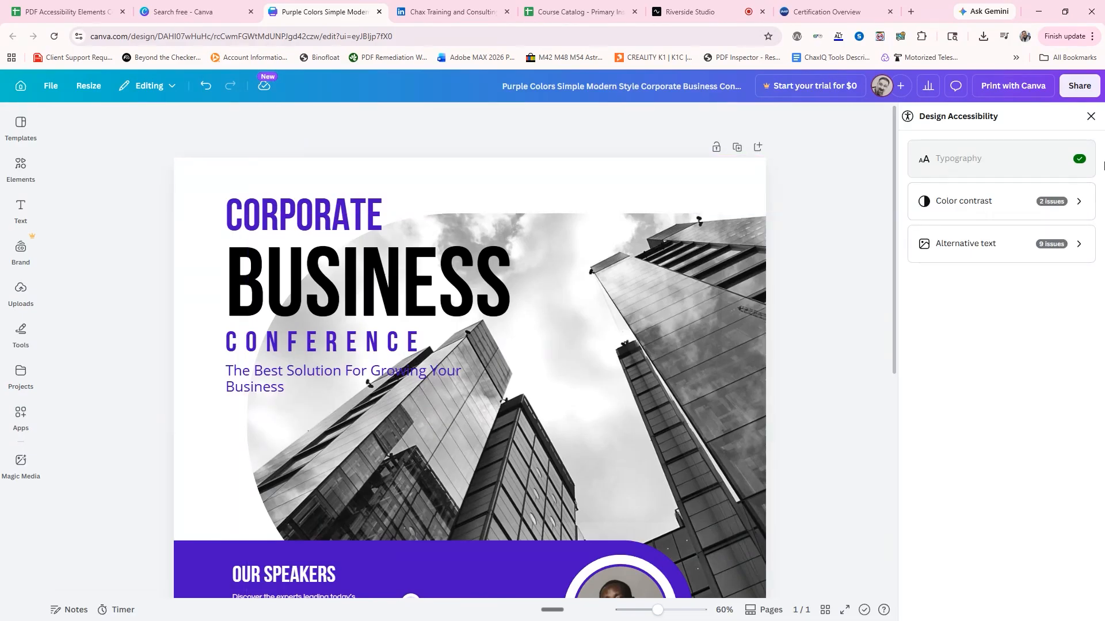
left_click(956, 204)
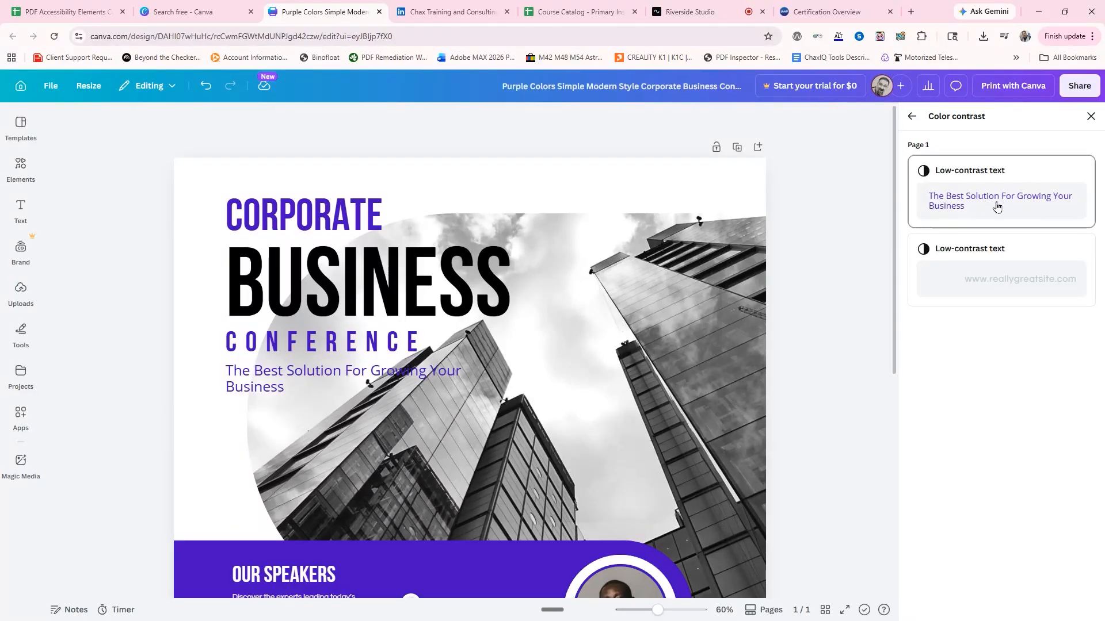
Narrow the "The Best Solution For Growing Your Business" text box so it wraps onto three lines clear of the building photo.
left_click(282, 385)
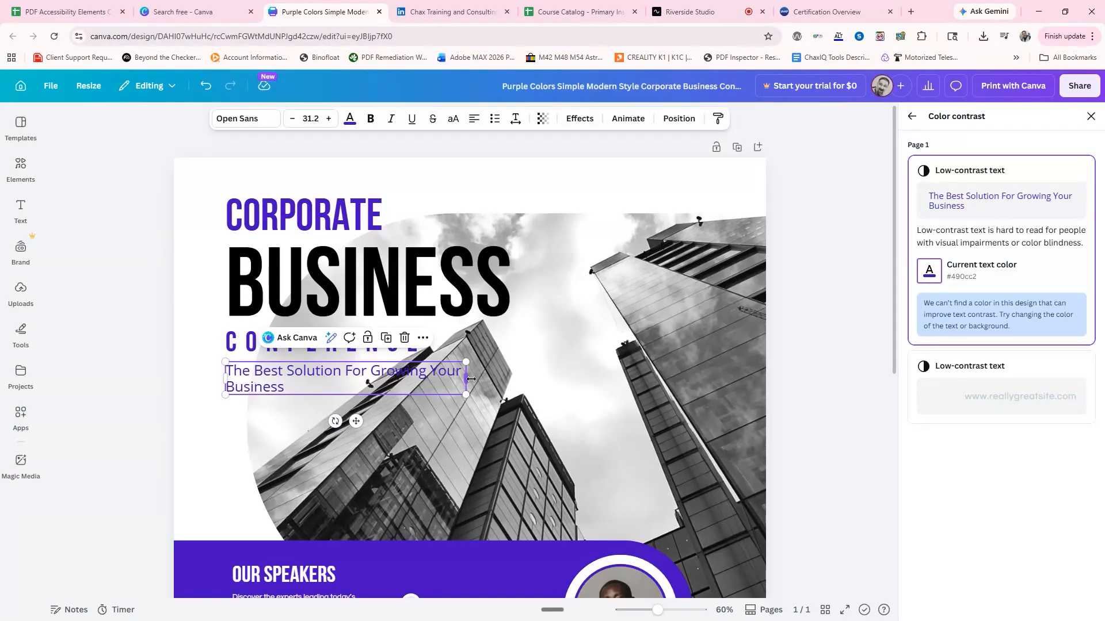
left_click_drag(471, 379, 371, 387)
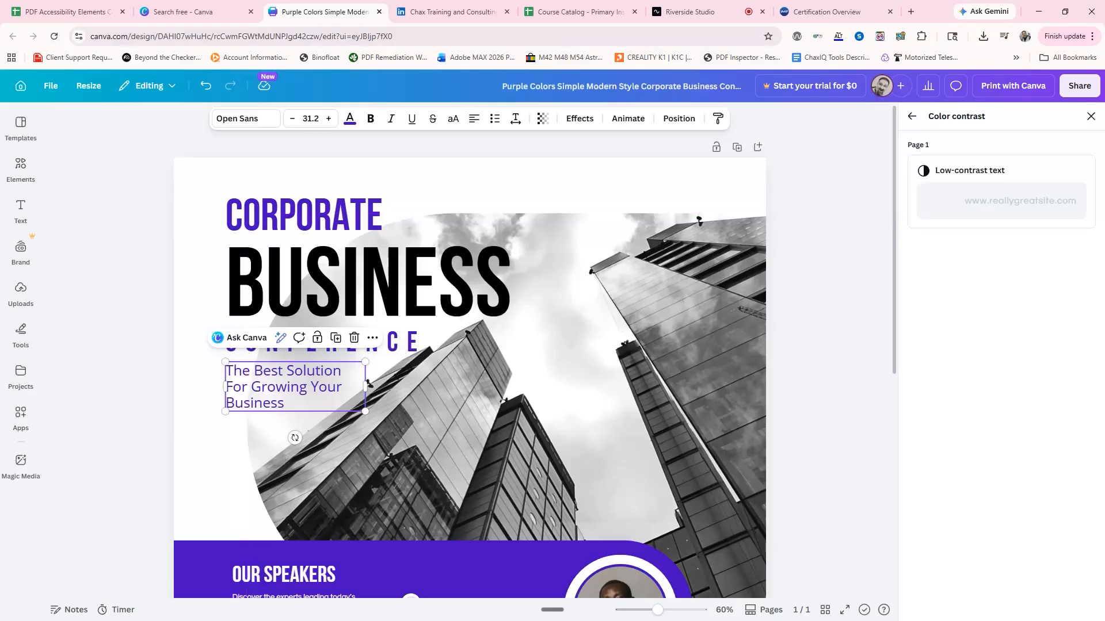
left_click(147, 438)
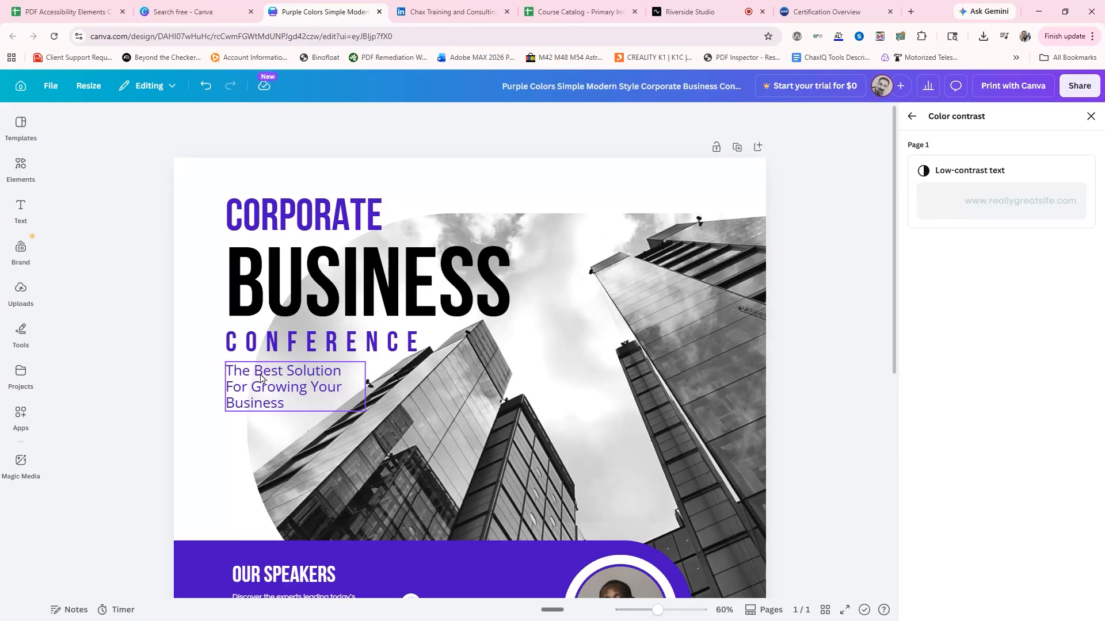
Nudge the date and time text upward within the purple bar at the poster's bottom.
scroll(261, 378, "down", 4)
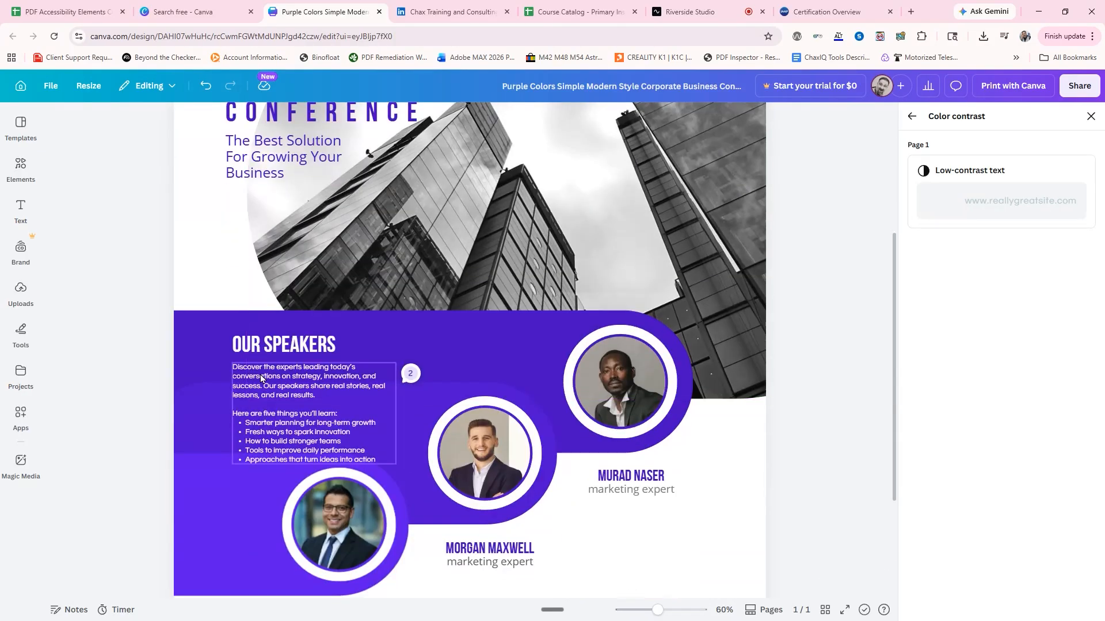
scroll(261, 378, "down", 3)
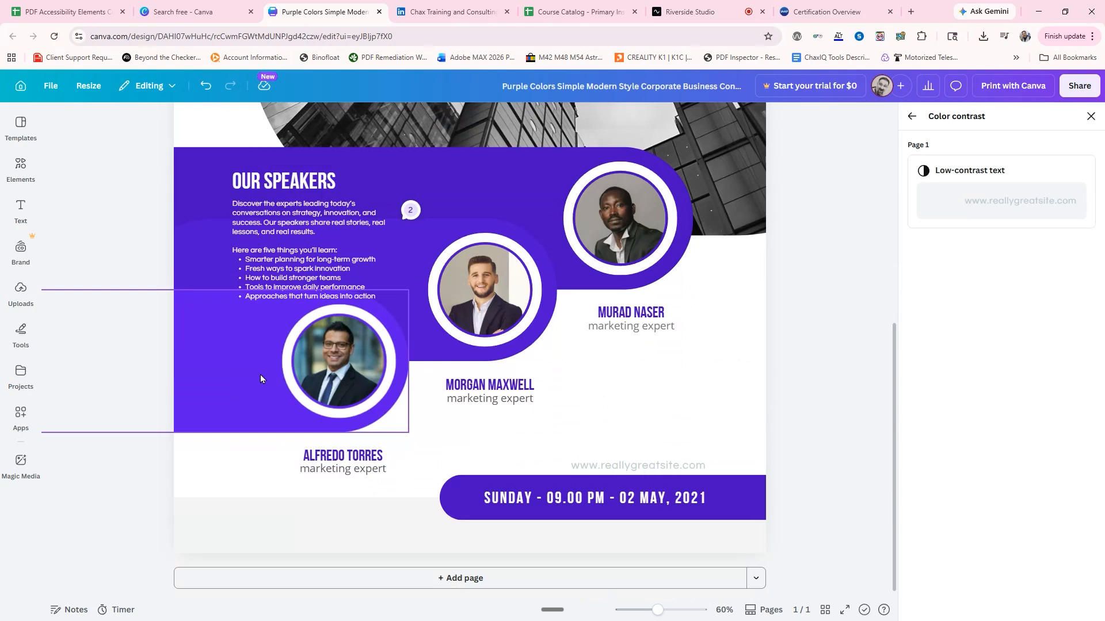
left_click(504, 494)
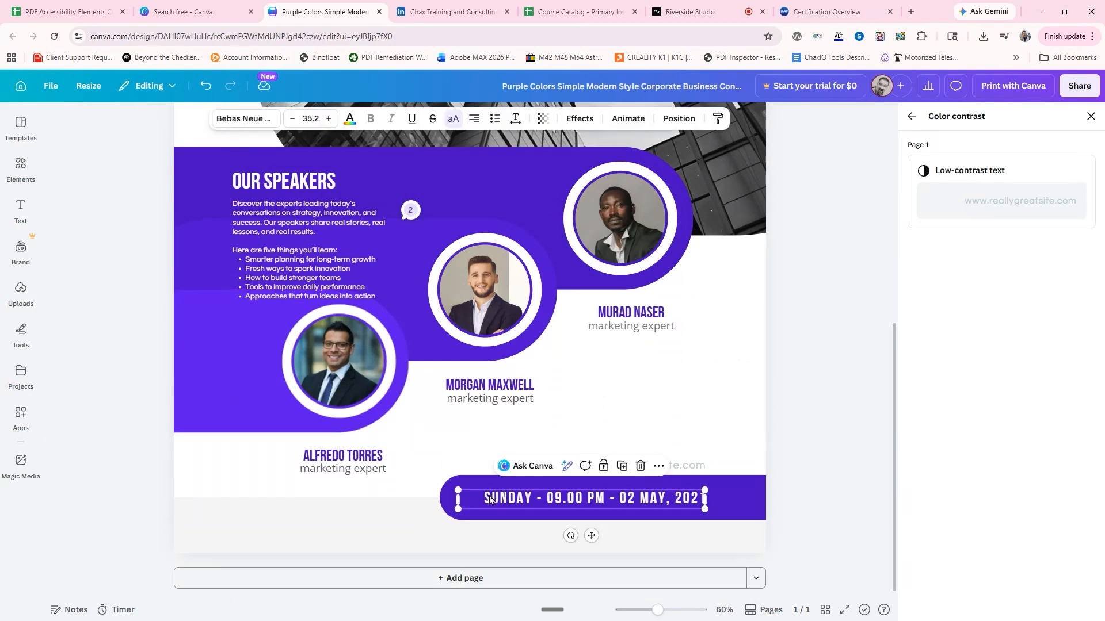
key("Up")
key("Up")
key("Up")
key("Up")
key("Up")
key("Up")
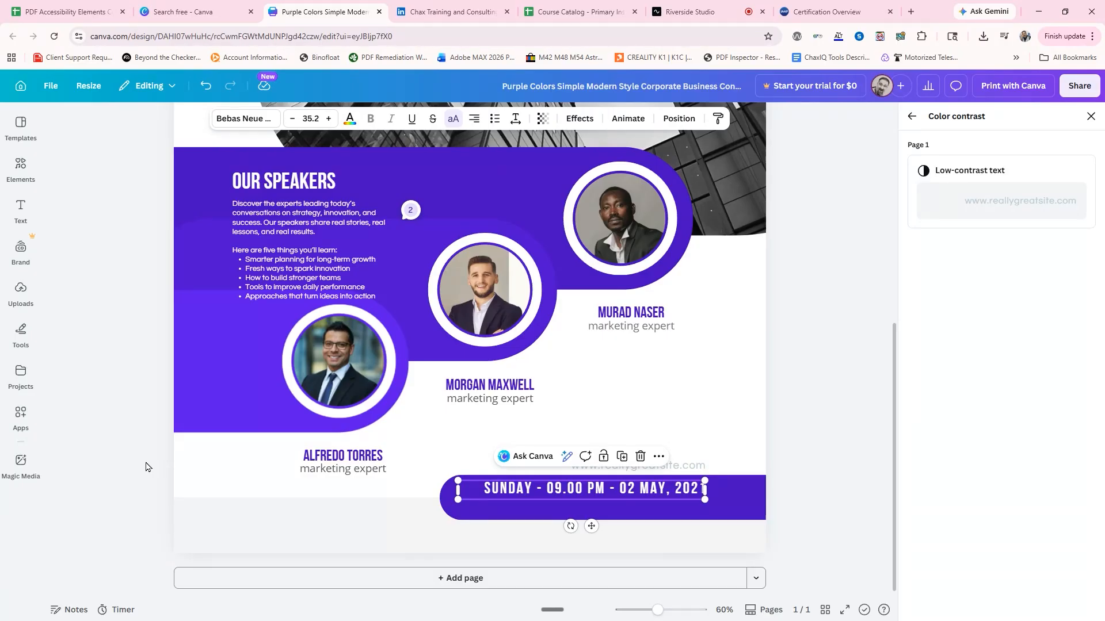
left_click(804, 485)
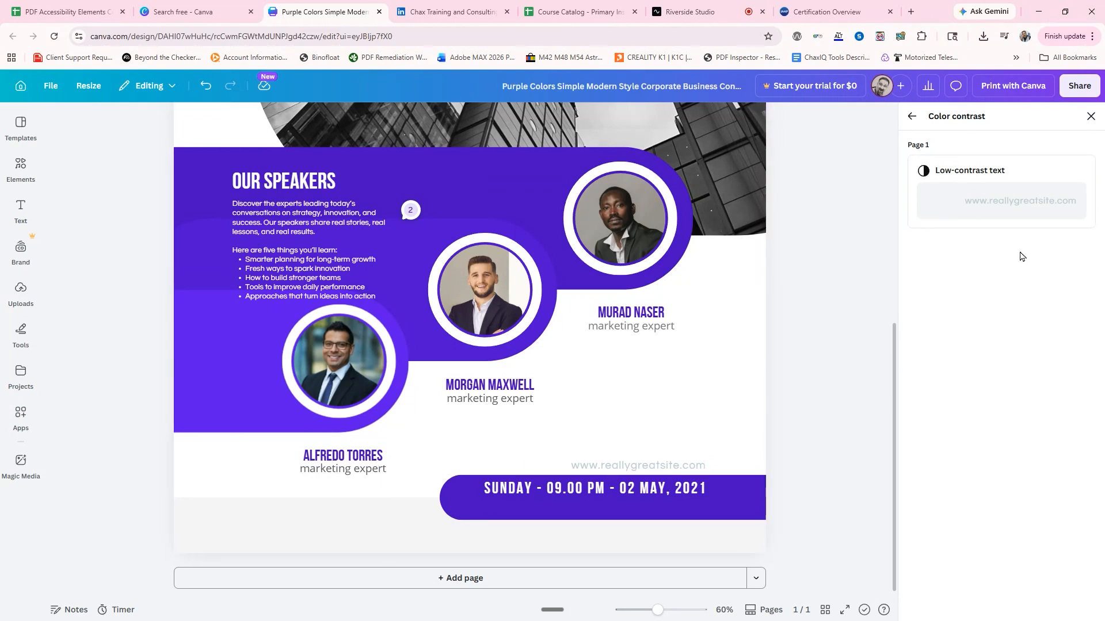
Try the suggested text color #490cc2 on the low-contrast website address and undo it.
left_click(1000, 206)
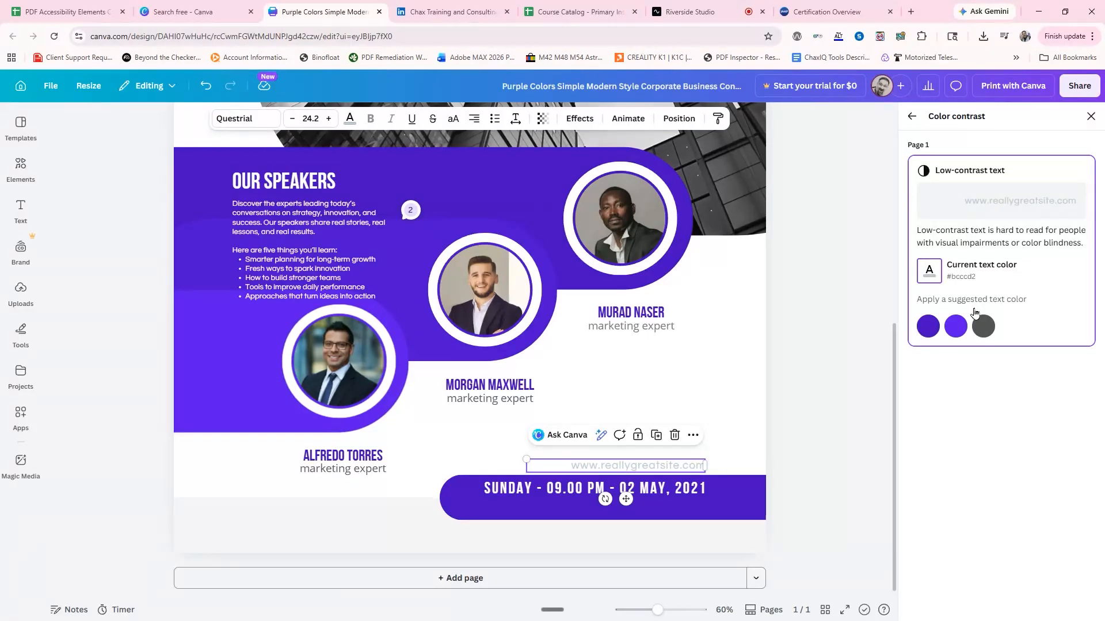
left_click(928, 326)
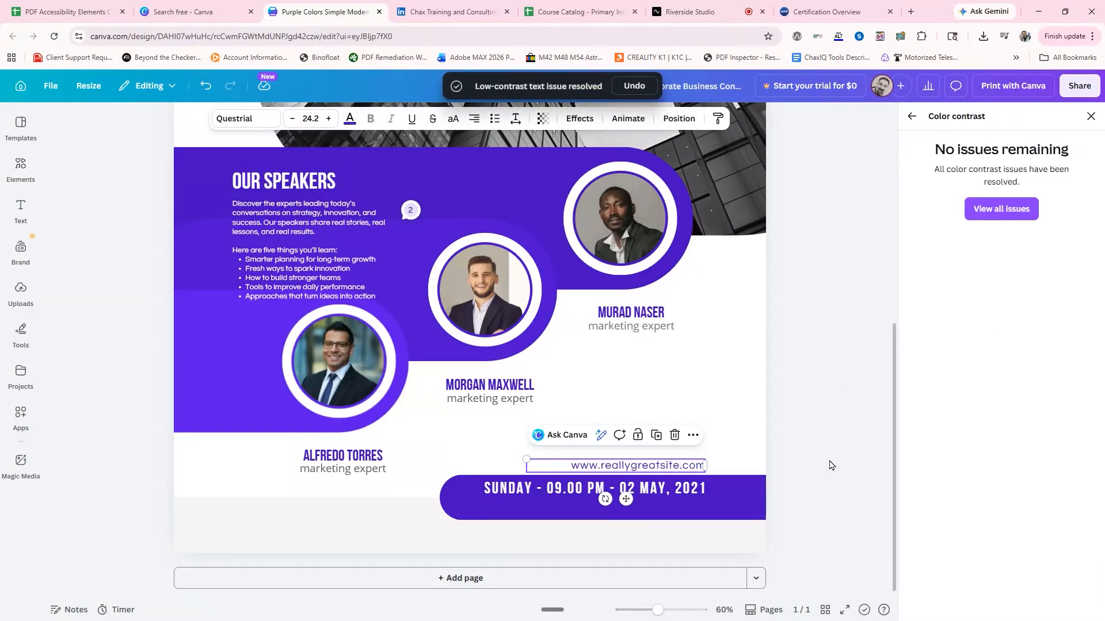
key("ctrl+z")
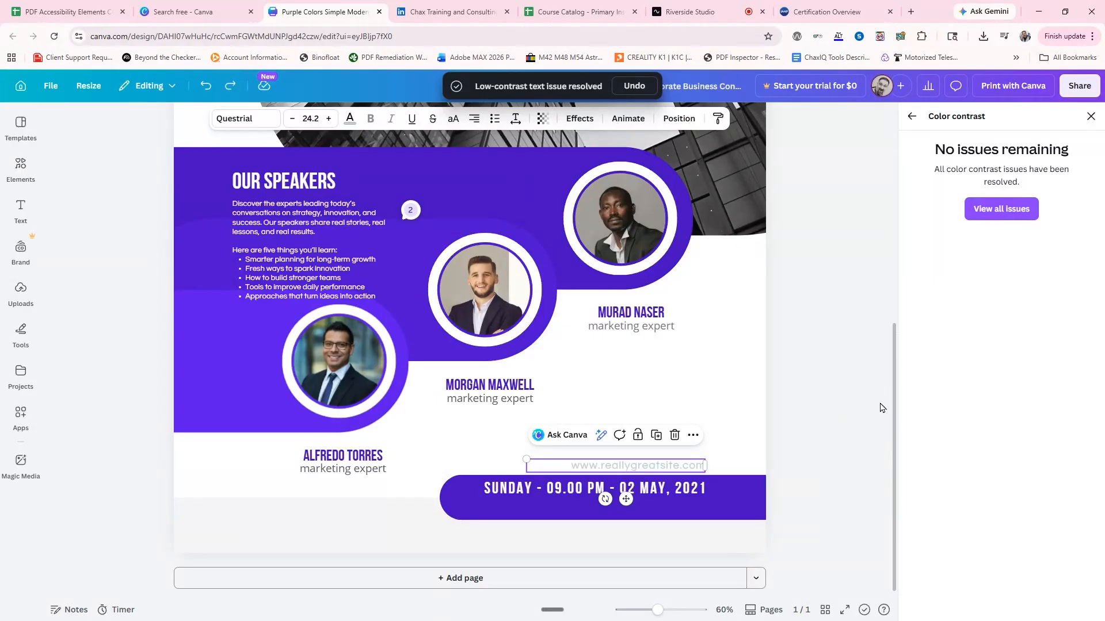
Move the website address down onto the purple bar, directly beneath the date and time text.
left_click_drag(632, 470, 635, 504)
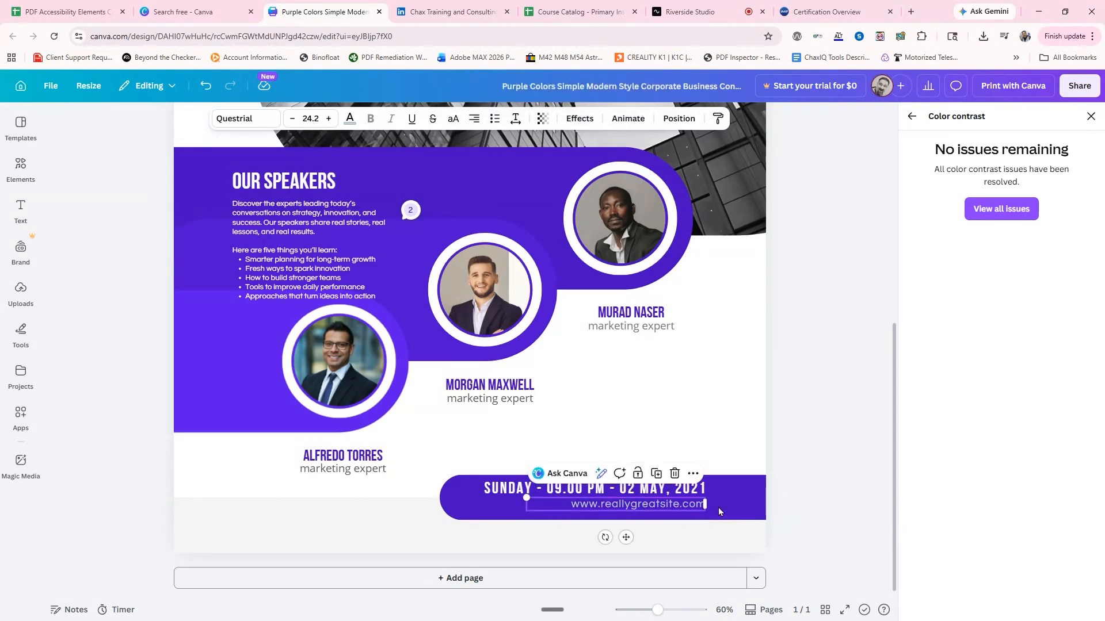
left_click(823, 494)
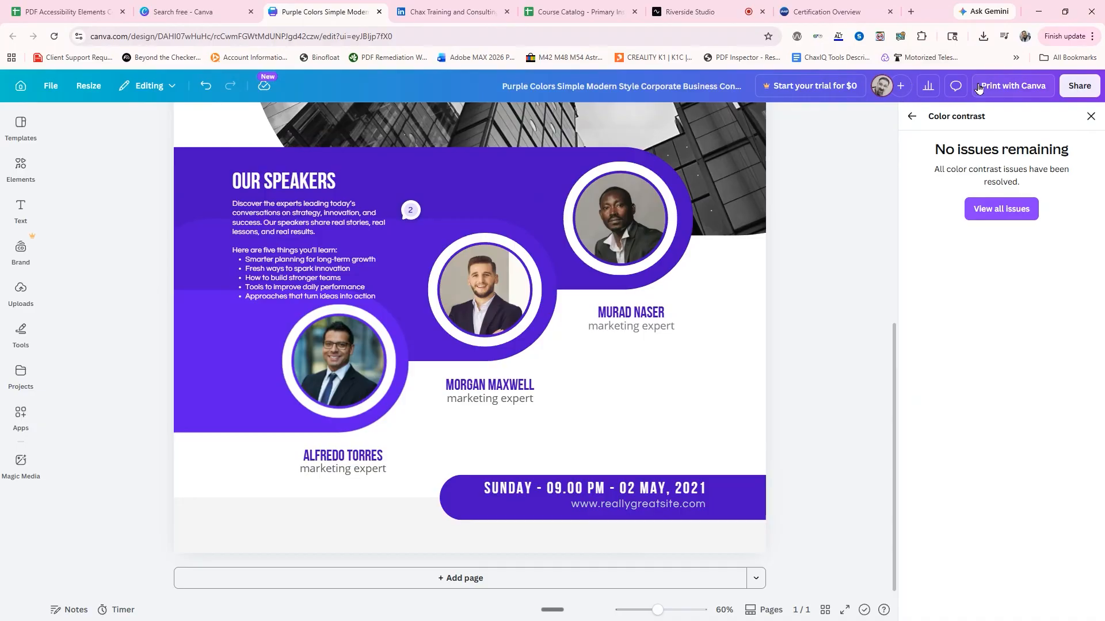
Return to the full list of accessibility issues and open the alternative text issues.
left_click(989, 209)
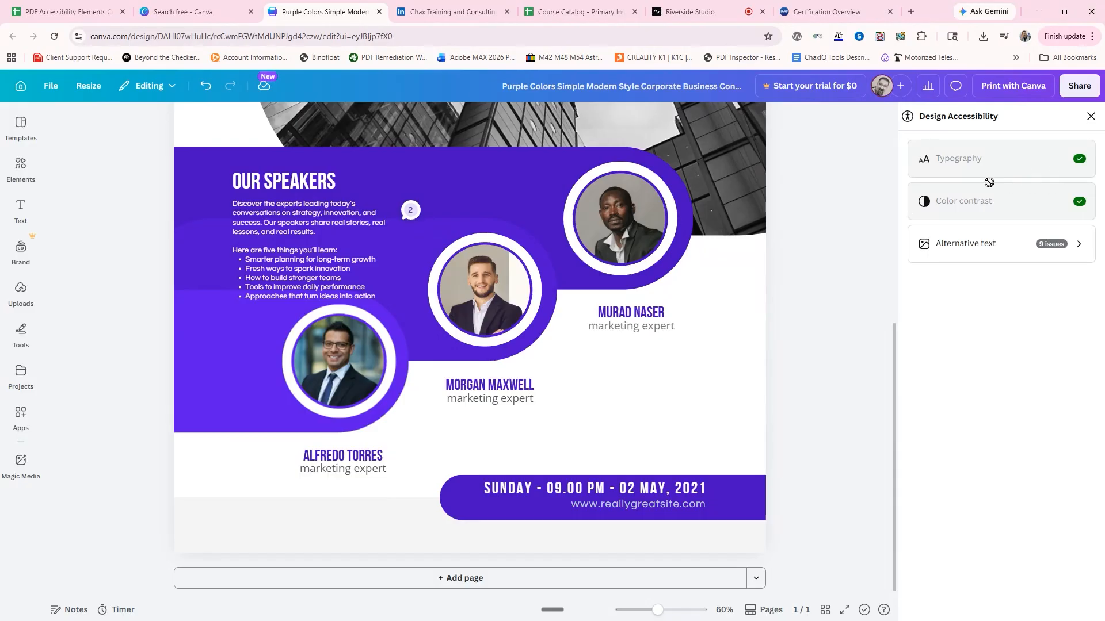
left_click(978, 245)
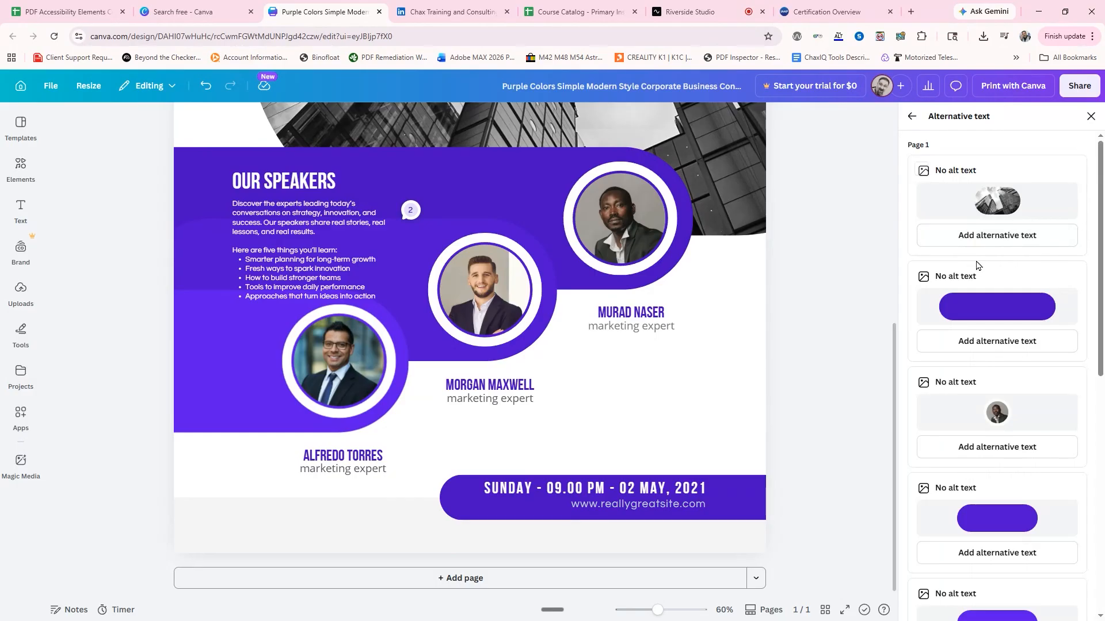
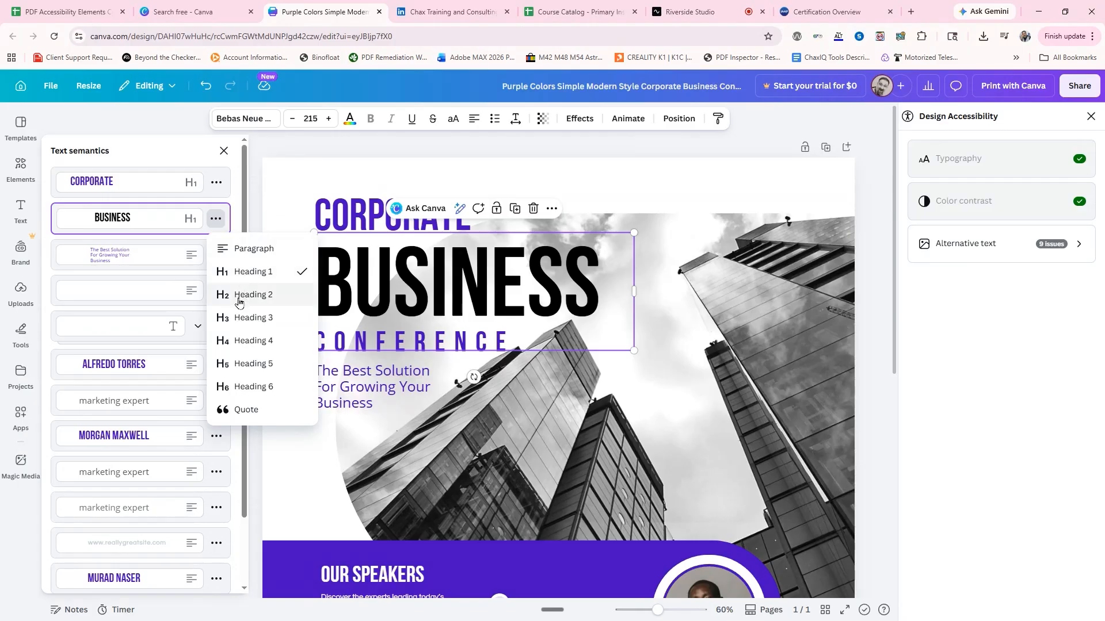
Mark the subtitle "The Best Solution For Growing Your Business" as a quote and close the text semantics list.
left_click(167, 257)
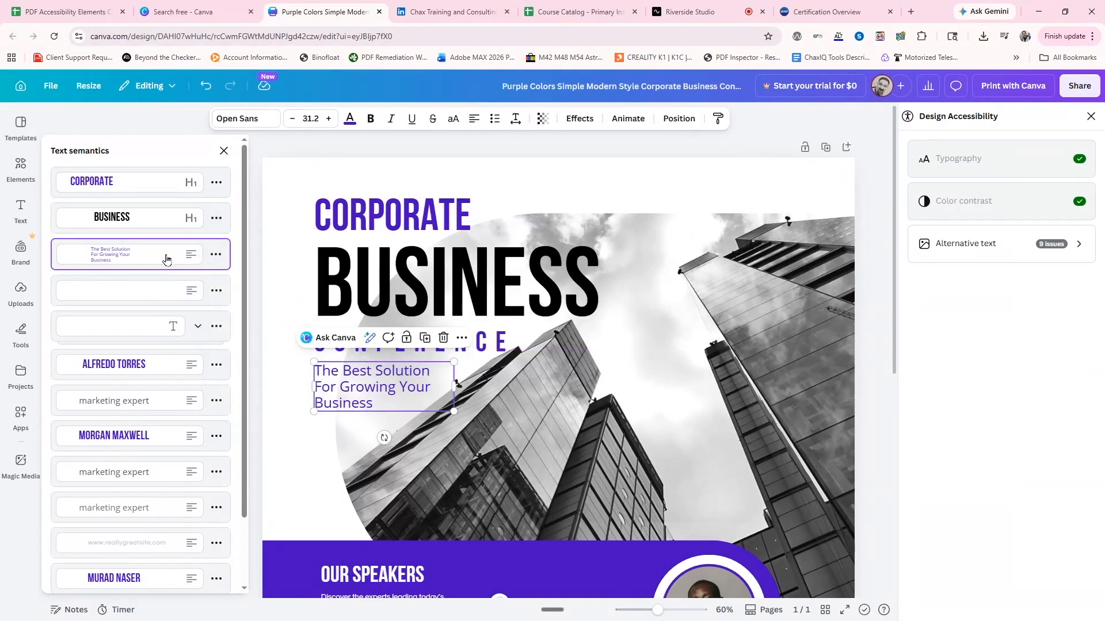
left_click(216, 255)
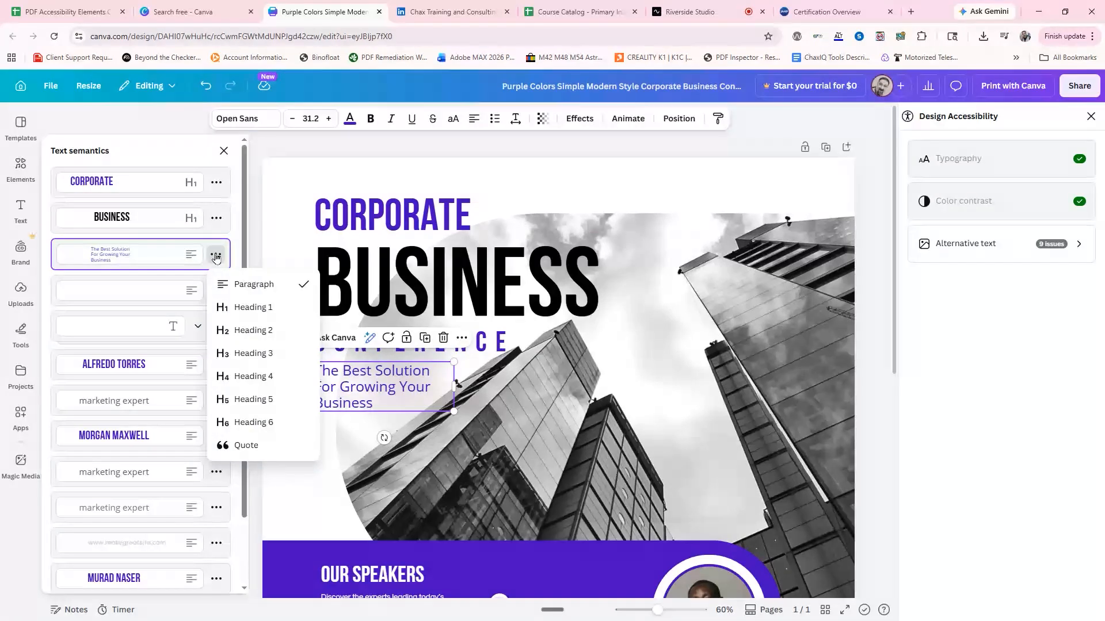
left_click(239, 445)
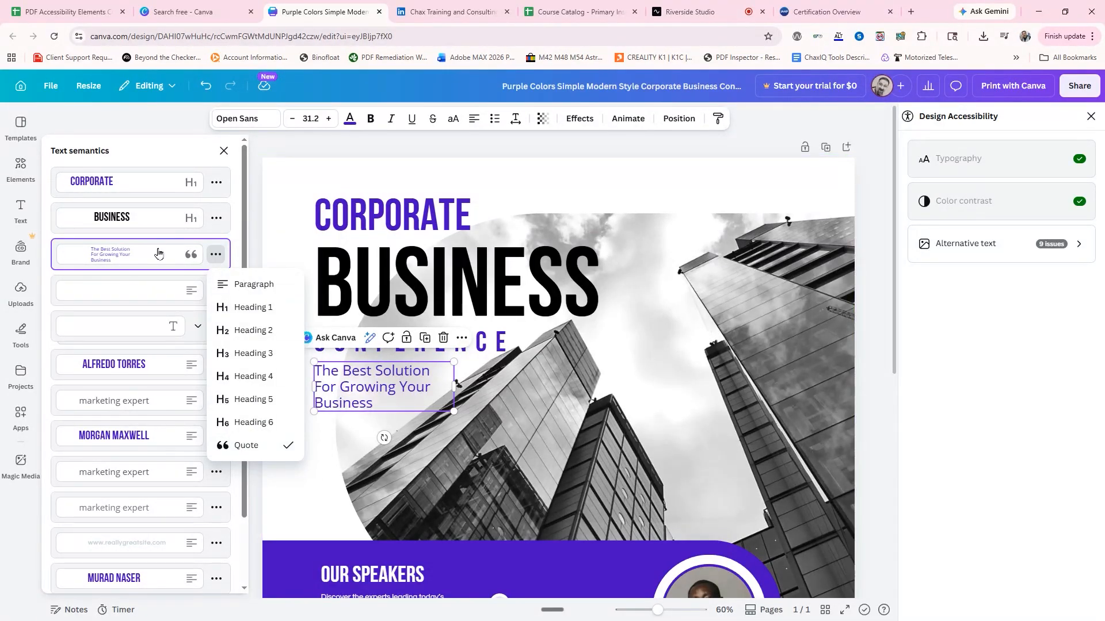
left_click(152, 145)
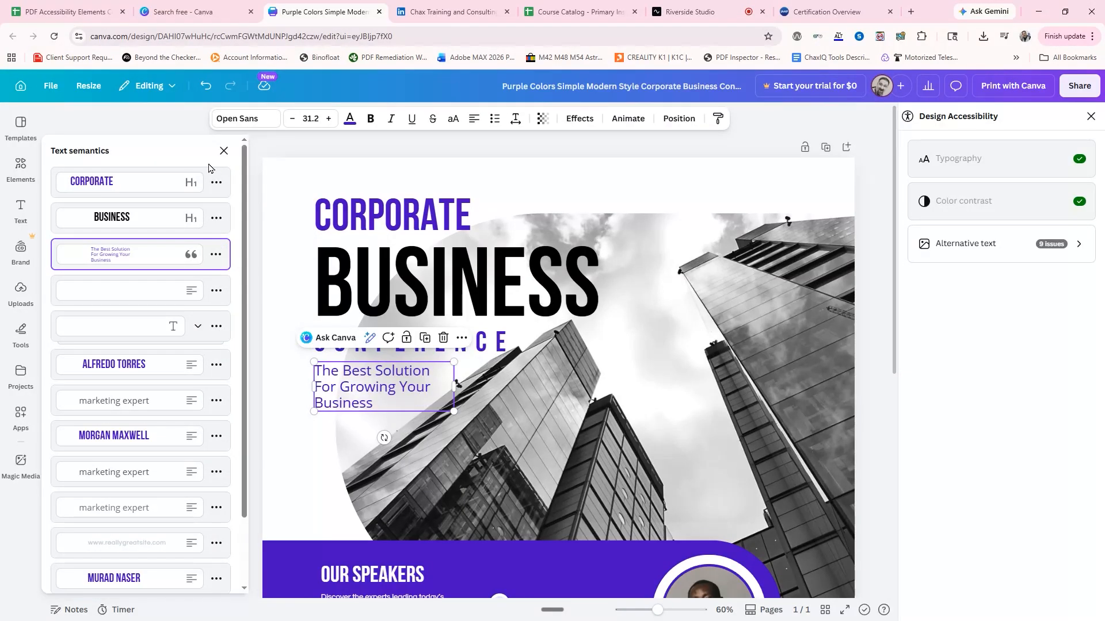
left_click(698, 191)
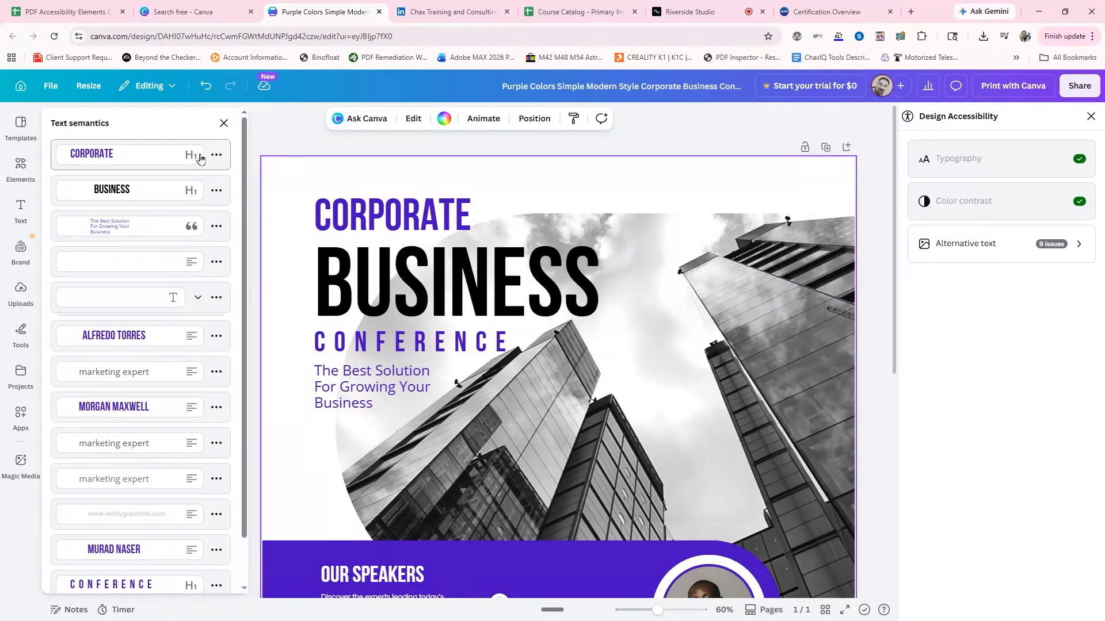
left_click(222, 124)
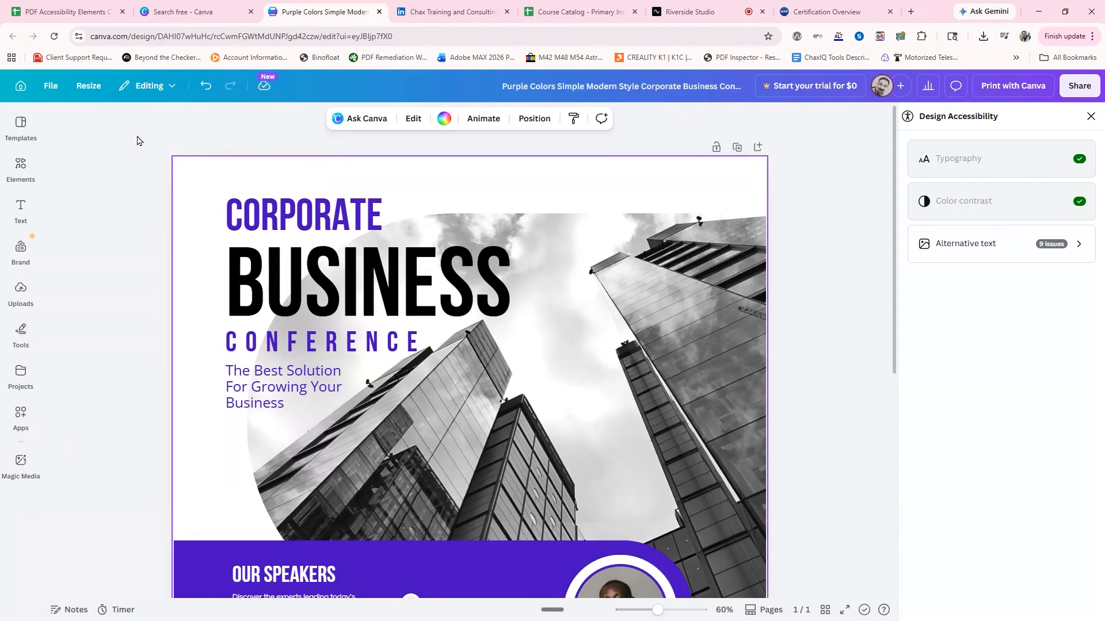
Look through the design's accessibility options and leave them without changing a setting.
left_click(49, 86)
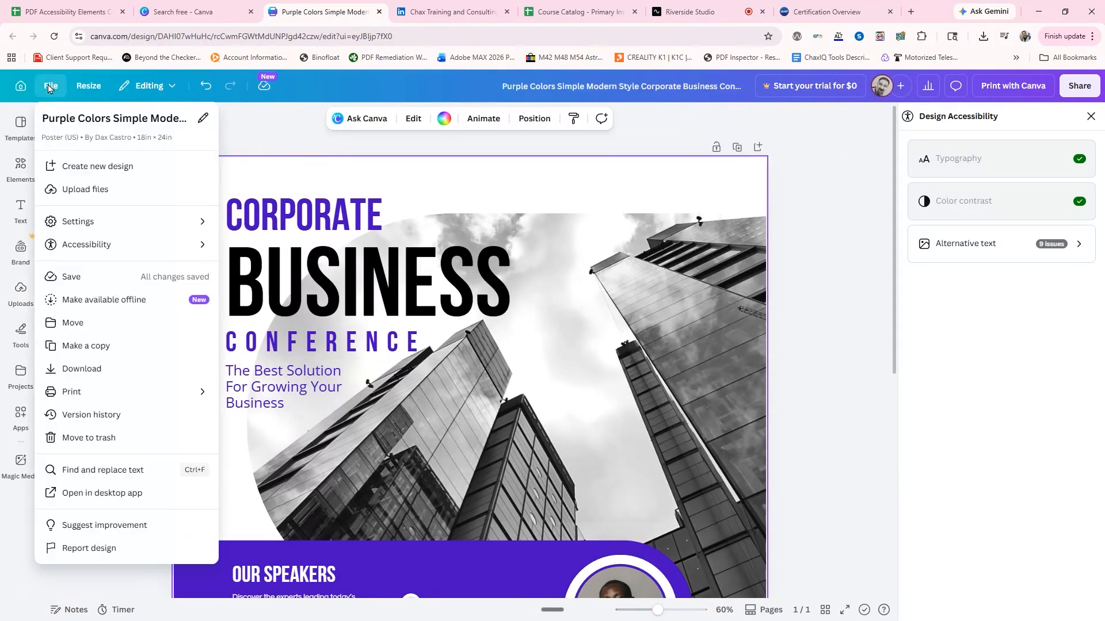
mouse_move(88, 244)
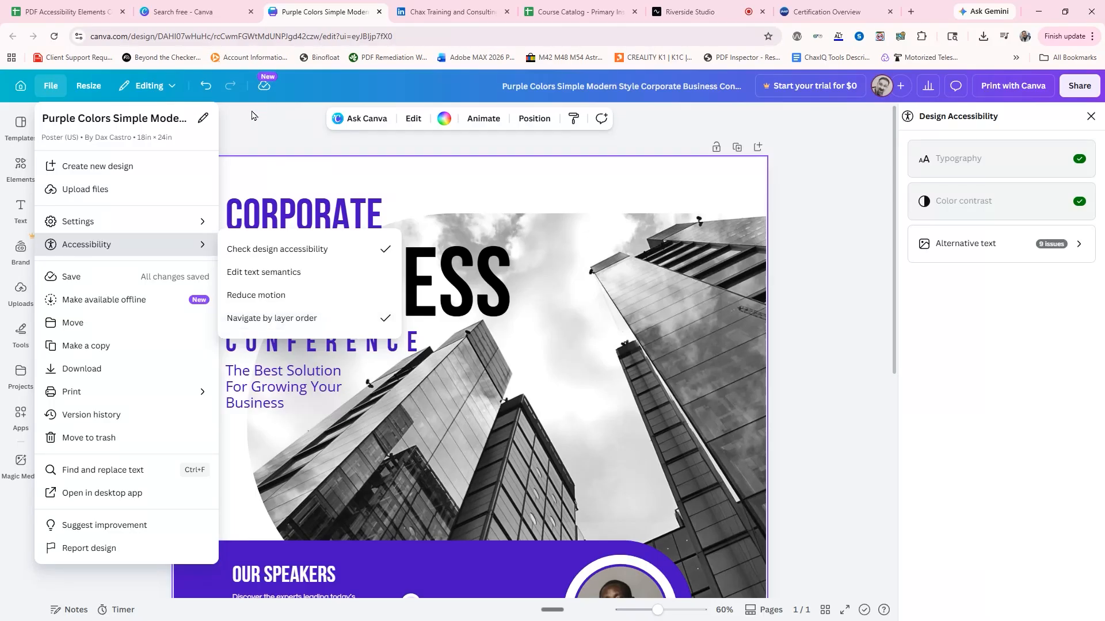
left_click(247, 147)
Select the CORPORATE heading, compare its arrangement and layer options, and show the complete layer order of the poster.
left_click(323, 253)
left_click(323, 220)
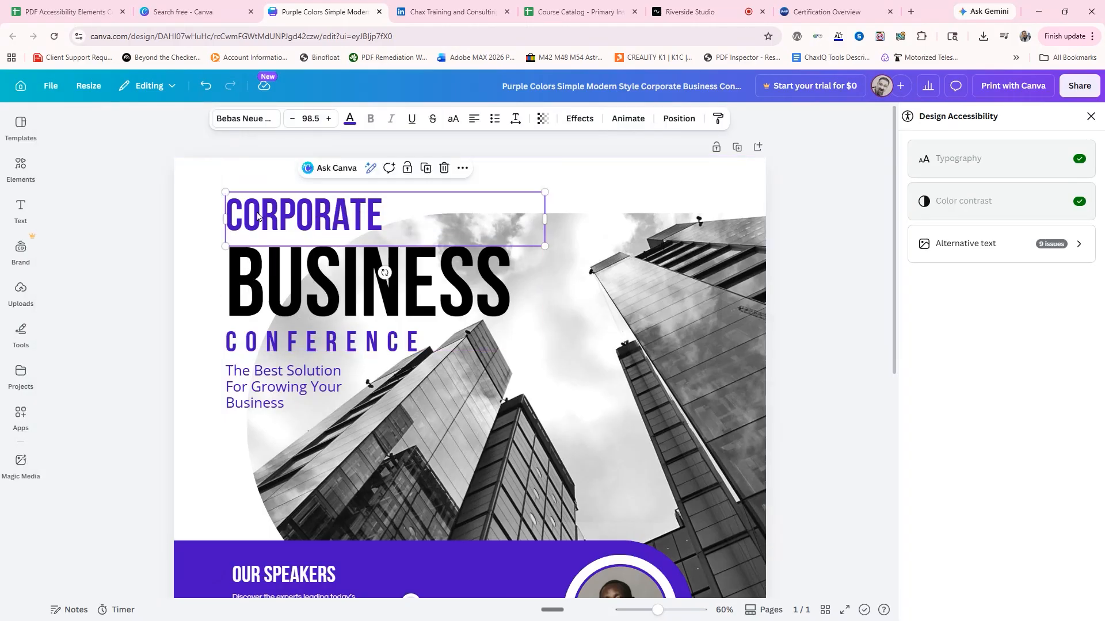
left_click(674, 119)
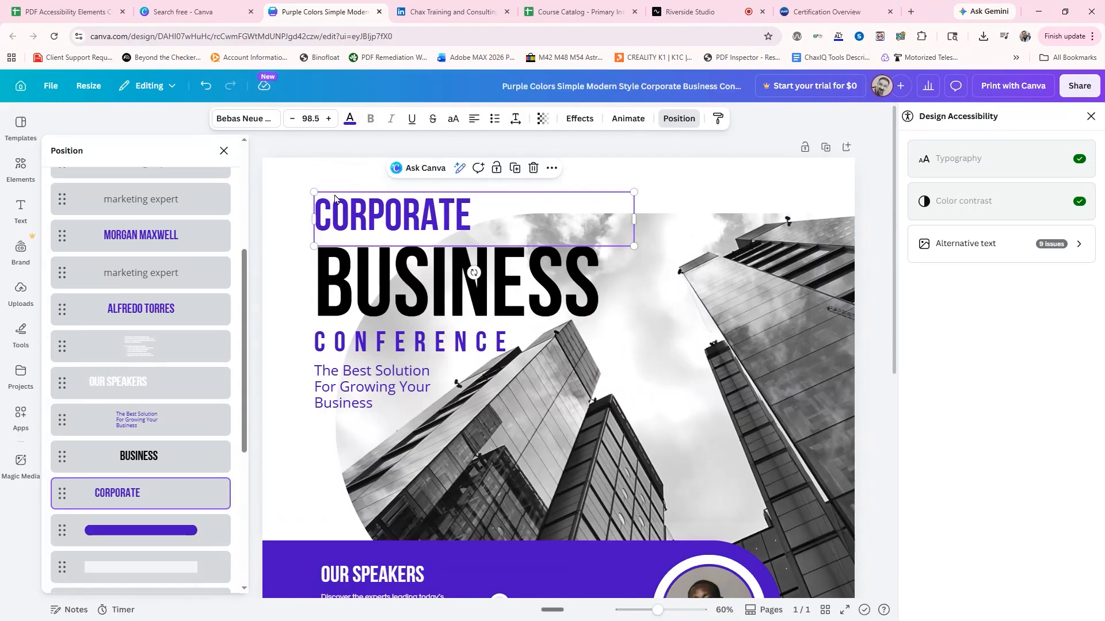
scroll(153, 175, "up", 4)
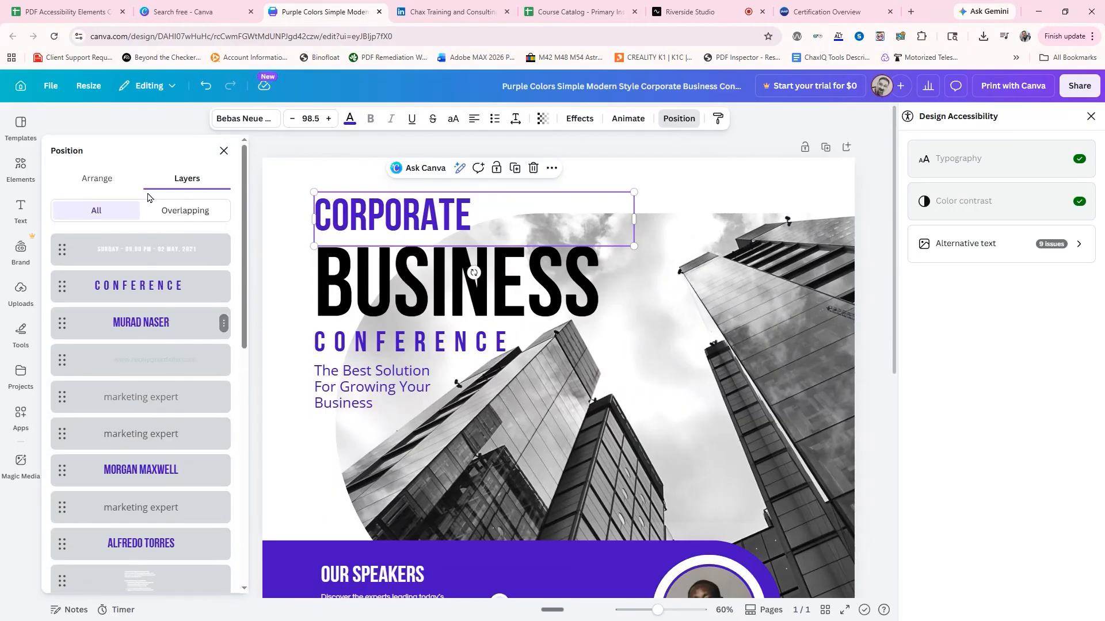
left_click(118, 185)
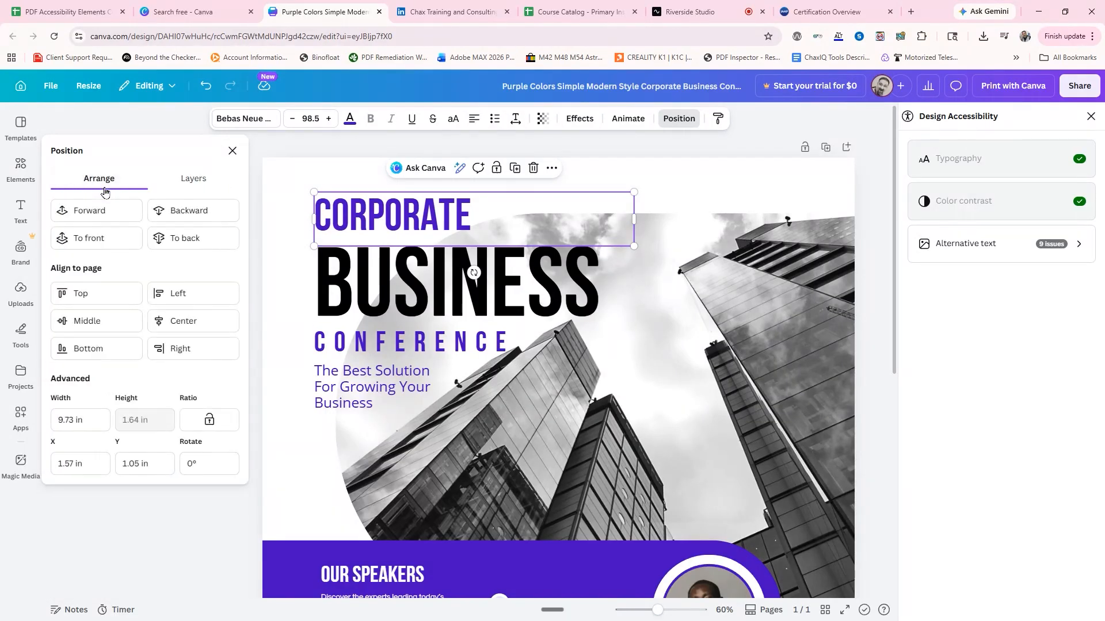
left_click(185, 183)
left_click(107, 182)
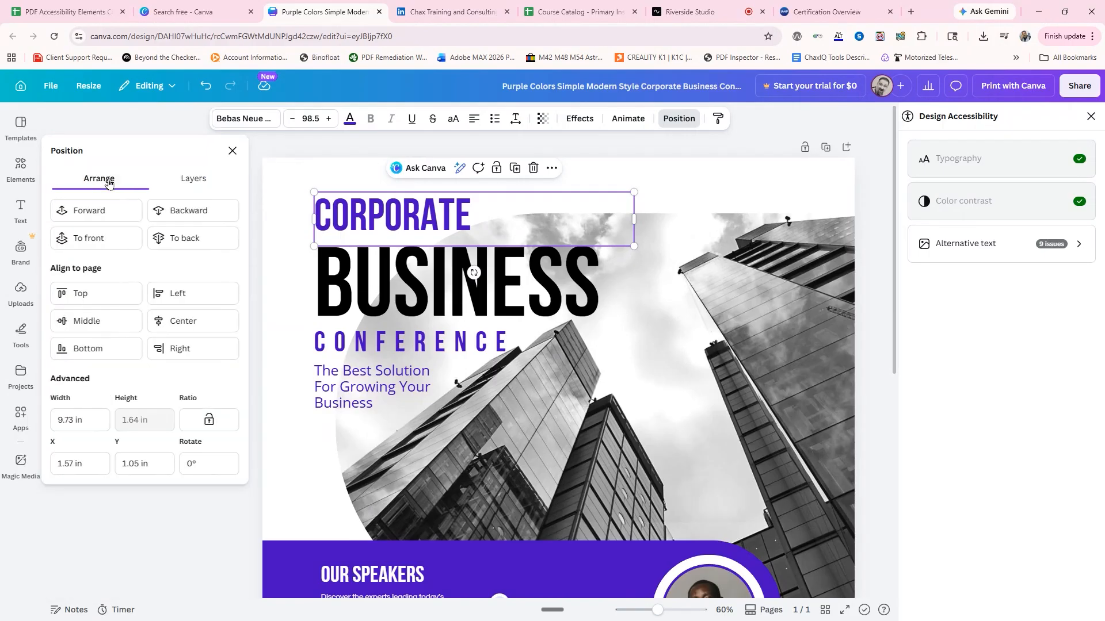
left_click(190, 179)
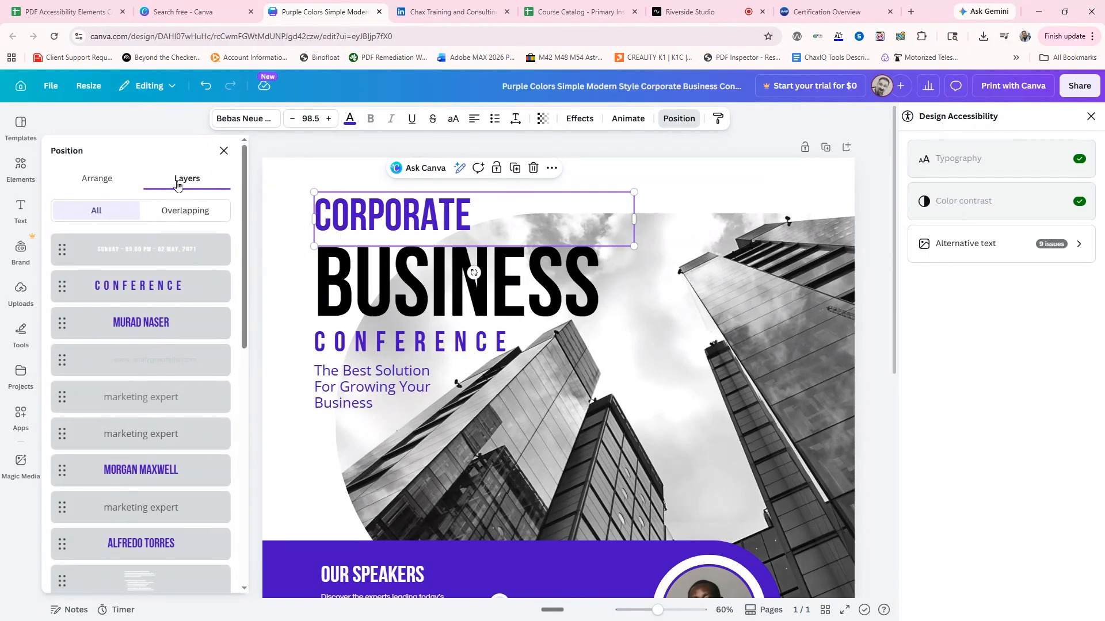
Try to move the CONFERENCE layer to the front, and inspect the lower layers and the bulleted text under OUR SPEAKERS.
left_click_drag(170, 282, 169, 246)
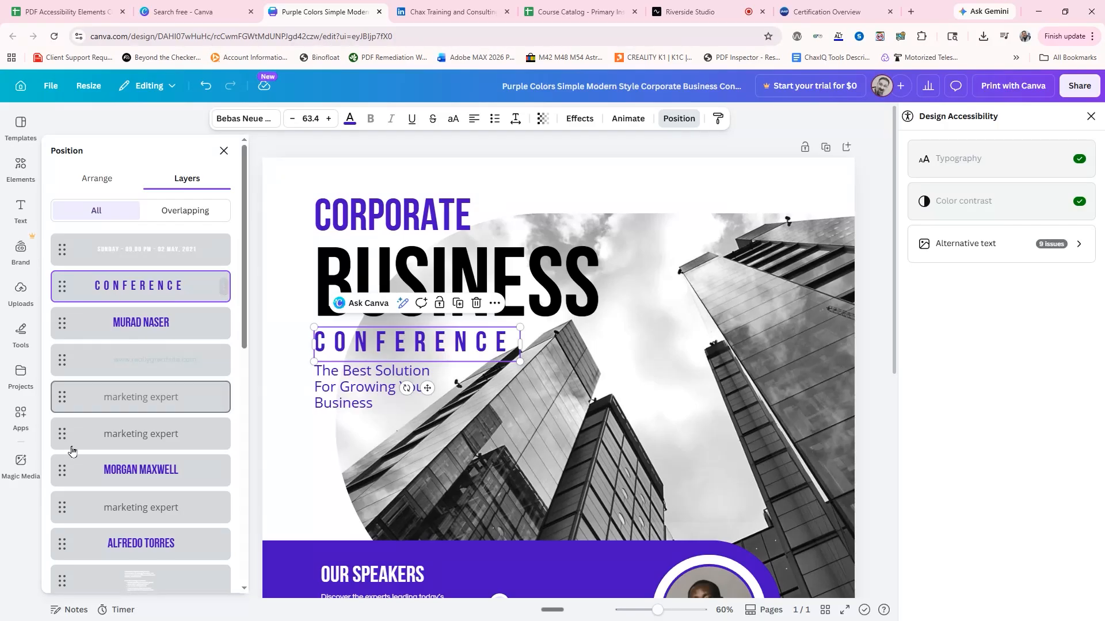
scroll(130, 430, "down", 6)
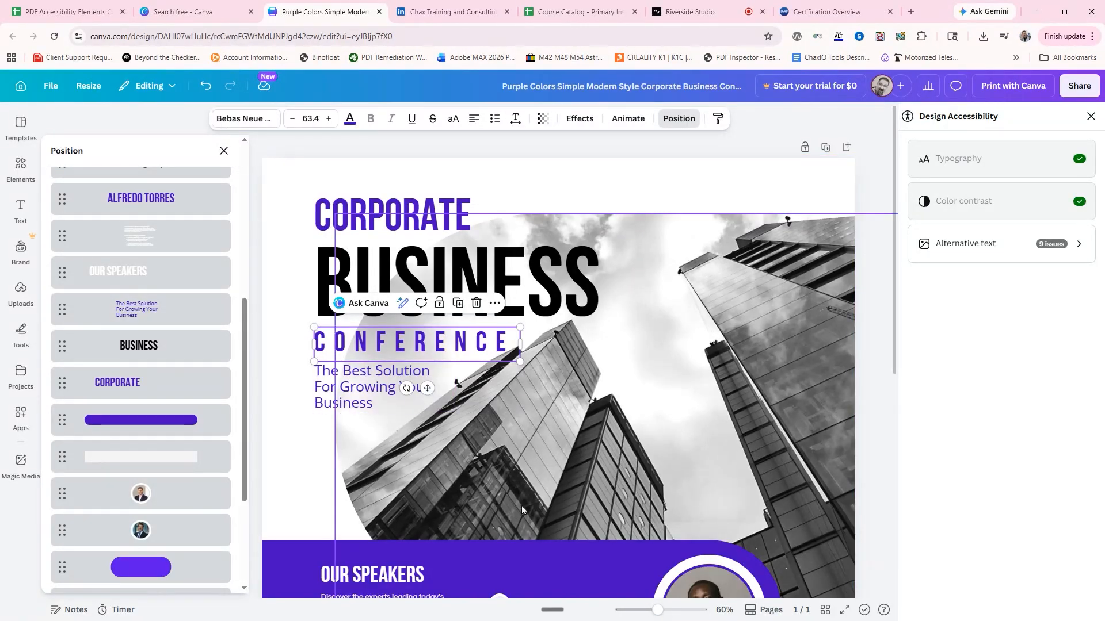
scroll(544, 474, "down", 4)
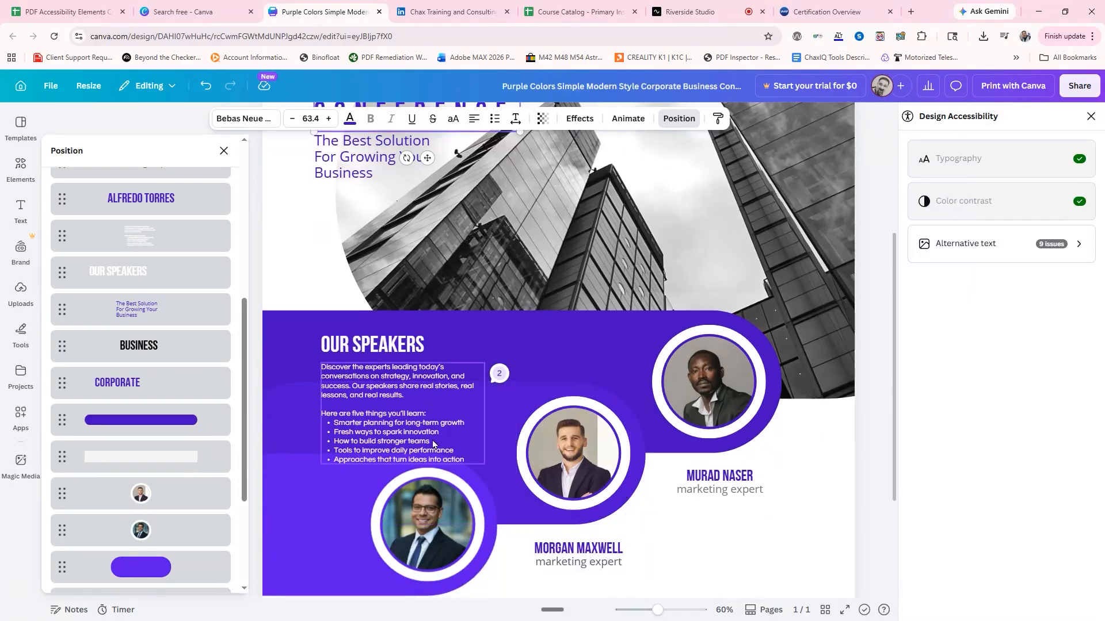
left_click(342, 451)
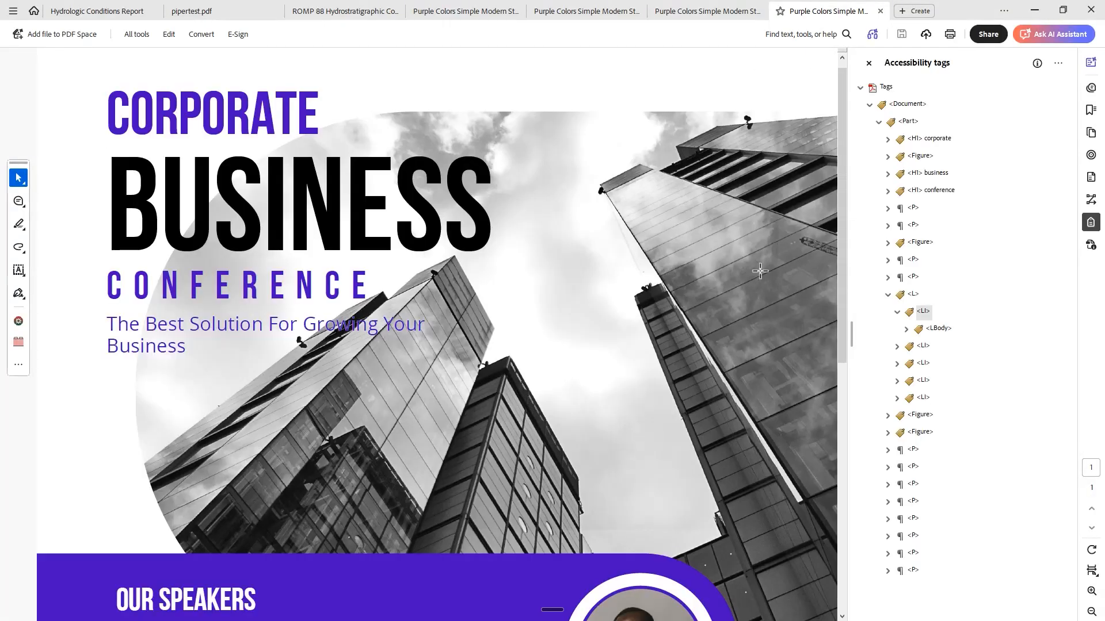
Examine the first list item's tag structure in the exported PDF alongside the bulleted list under OUR SPEAKERS.
left_click(897, 311)
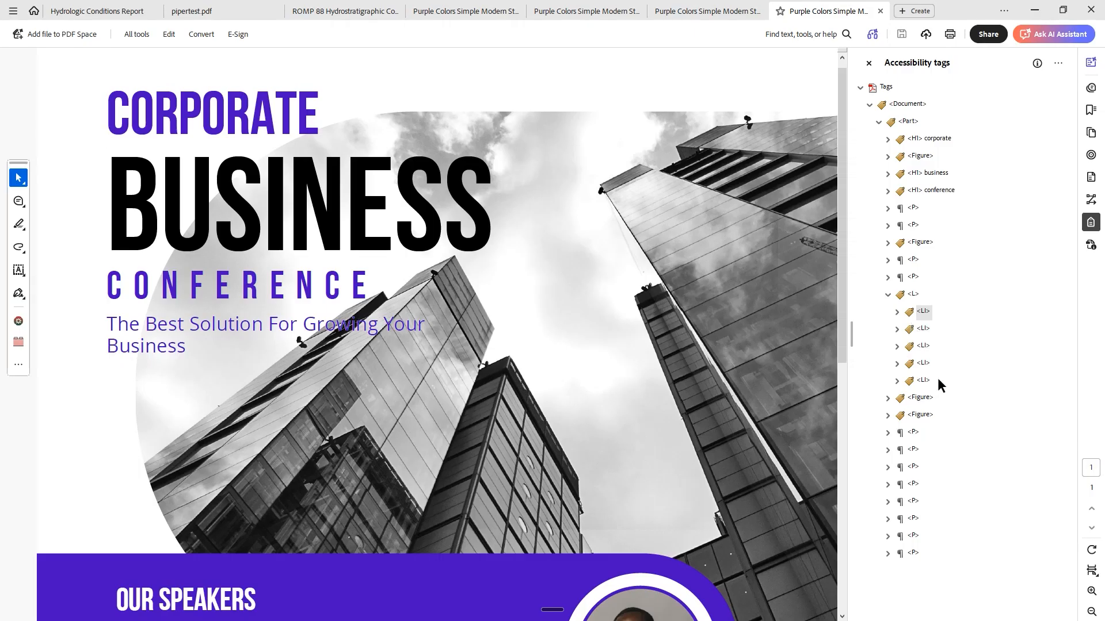
left_click(897, 312)
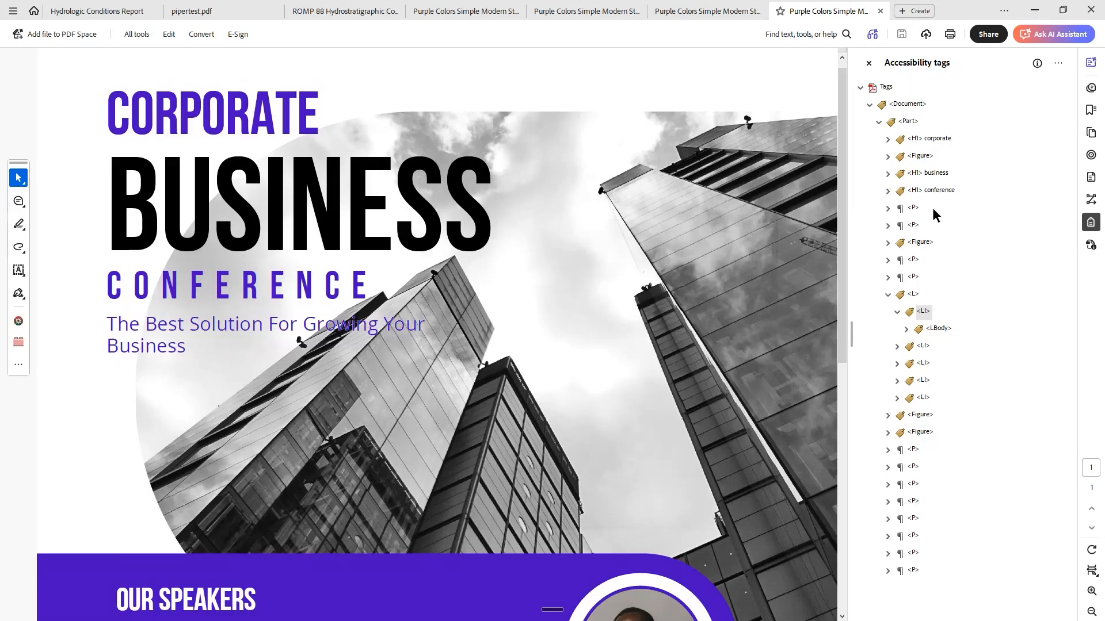
scroll(481, 375, "down", 5)
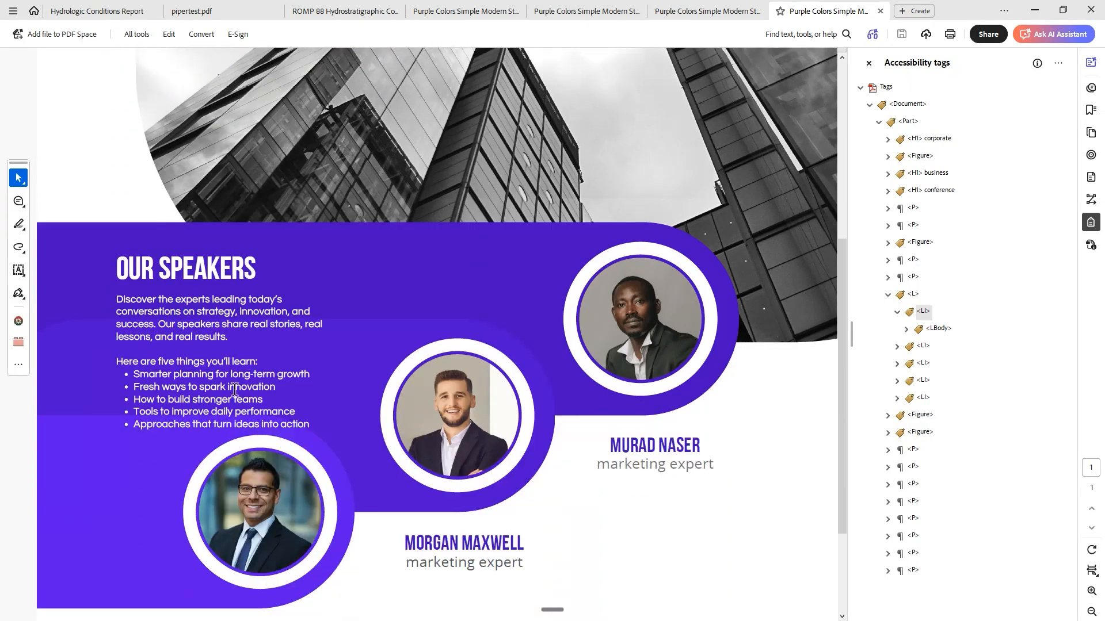